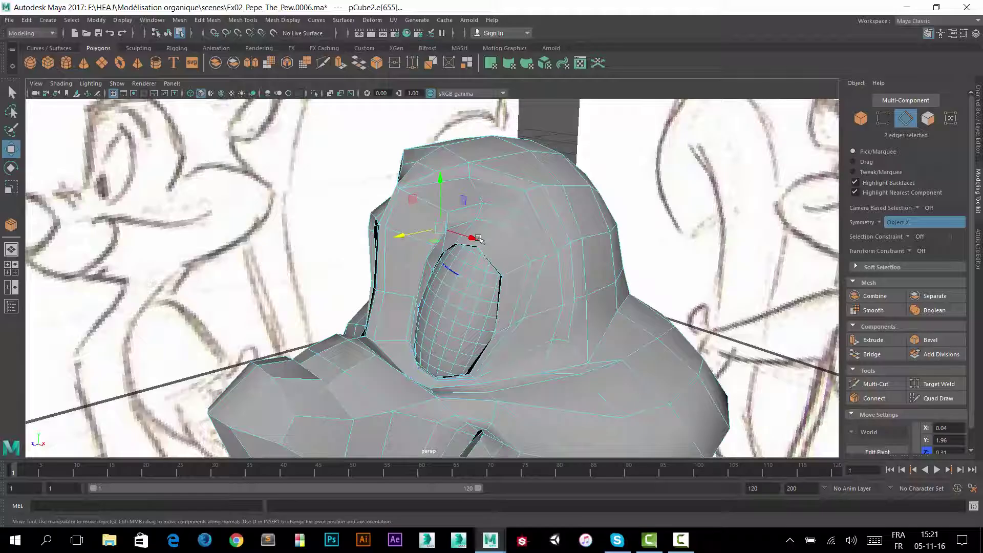
Step: Orbit around the faceted hooded head to inspect it from several angles, including below
left_click_drag(486, 233, 419, 238, "alt")
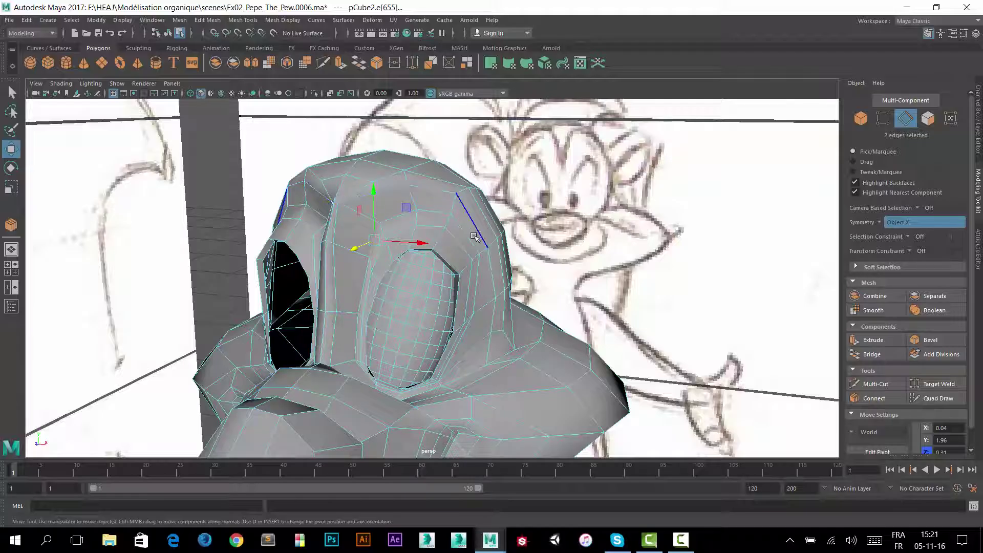
left_click_drag(474, 340, 532, 333, "alt")
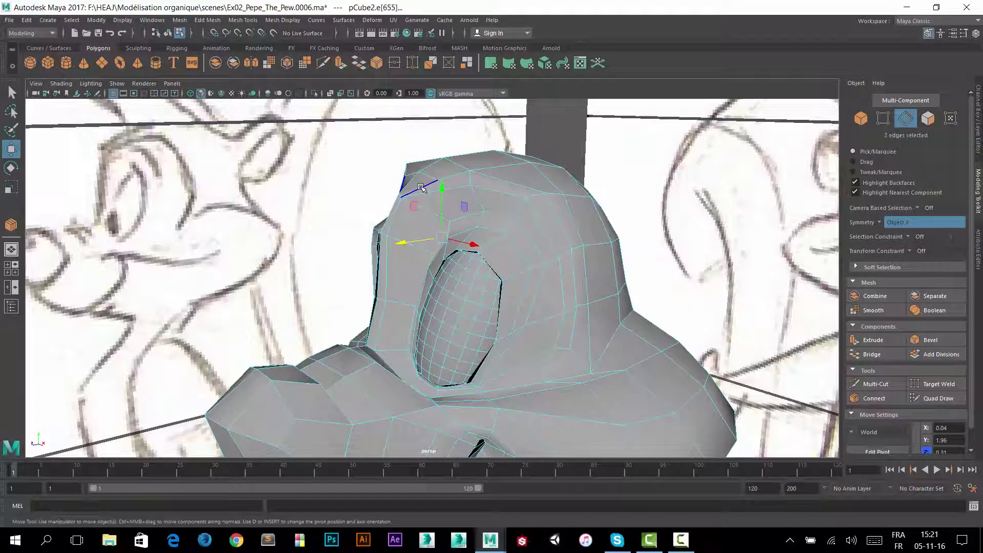
left_click_drag(506, 213, 598, 255, "alt")
left_click_drag(530, 212, 494, 235, "alt")
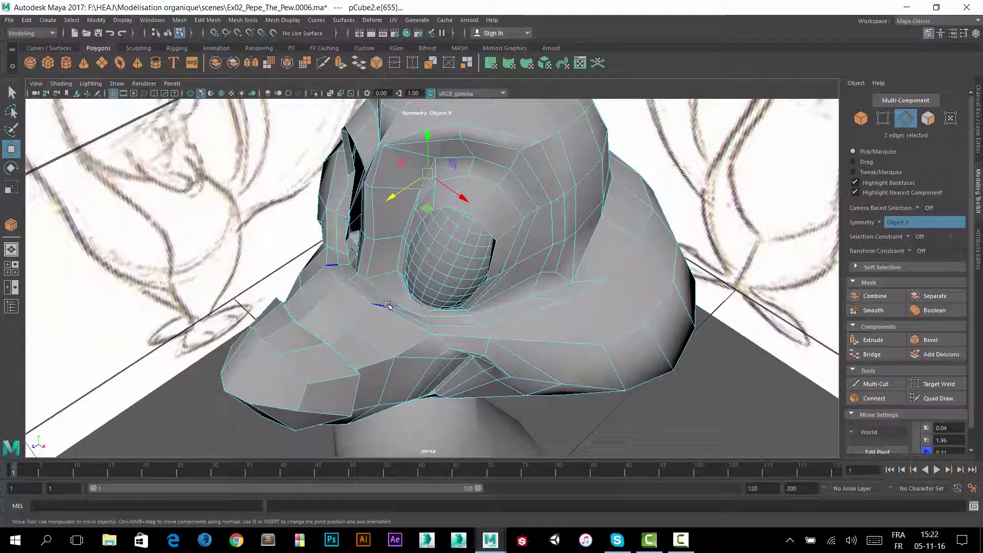
left_click_drag(387, 304, 392, 305, "alt")
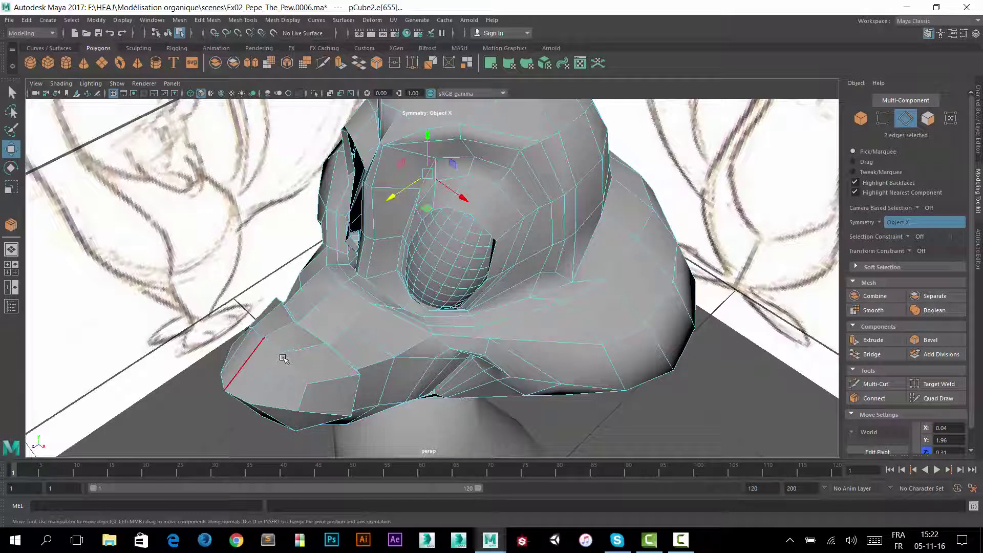
mouse_move(283, 358)
left_mouse_down("alt")
mouse_move(303, 292)
mouse_move(359, 225)
left_mouse_up("alt")
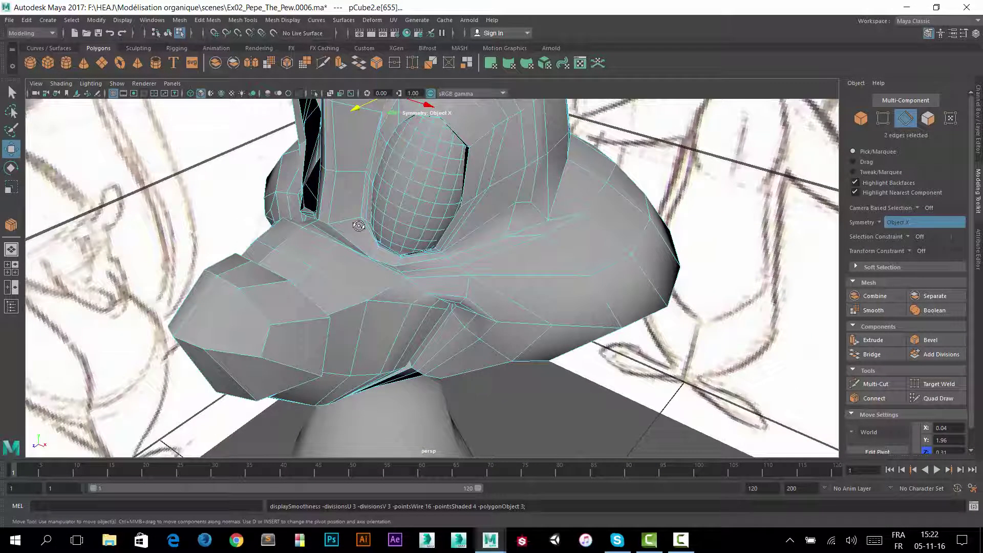
Step: Turn on smooth mesh preview (3) and orbit the rounded head to a three-quarter view
key("3")
left_click_drag(359, 225, 330, 205, "alt")
right_click_drag(313, 252, 235, 290, "alt")
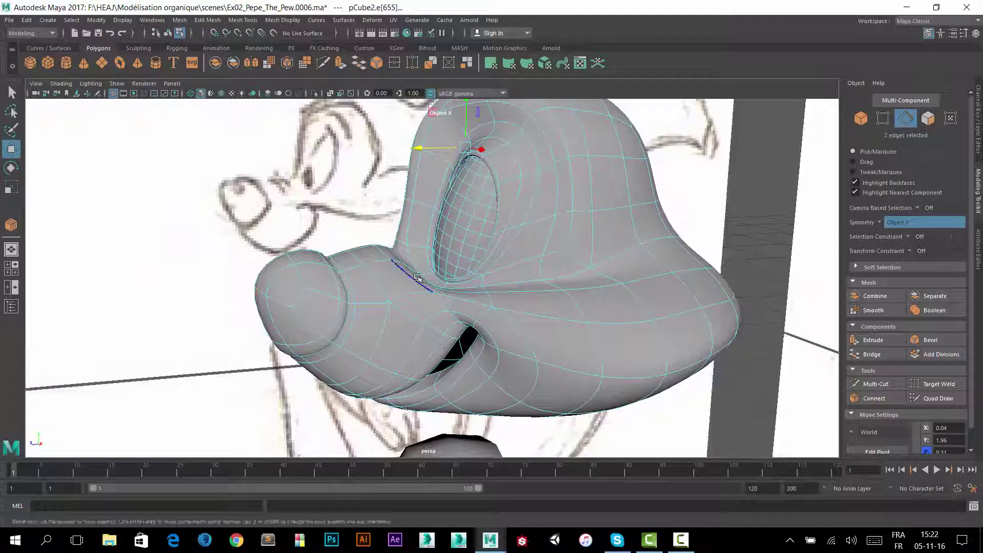
left_click_drag(410, 275, 414, 252, "alt")
middle_click_drag(417, 263, 375, 252, "alt")
left_click_drag(376, 253, 458, 244, "alt")
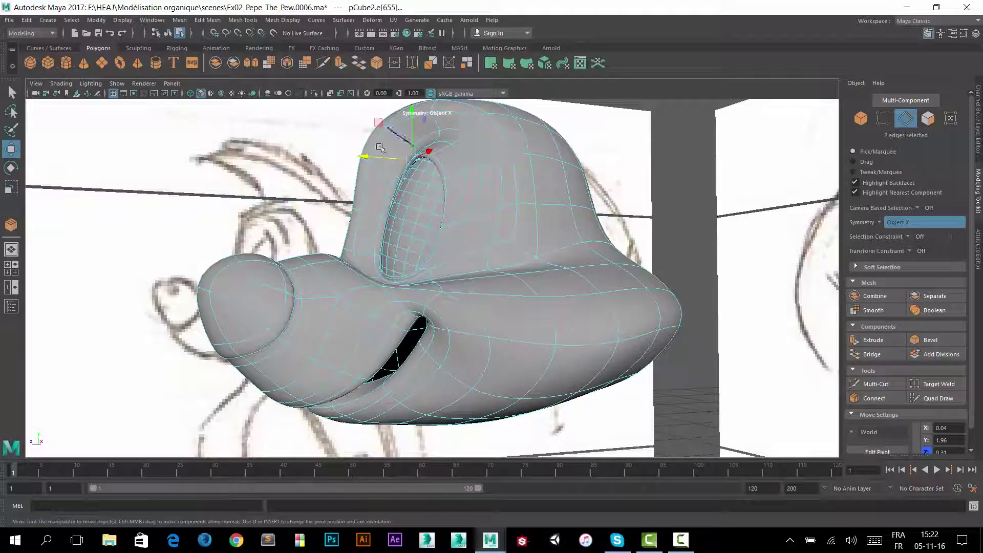
Step: Orbit the smoothed head through high and low side views to check its contours
mouse_move(464, 215)
left_mouse_down("alt")
mouse_move(454, 213)
mouse_move(472, 214)
left_mouse_up("alt")
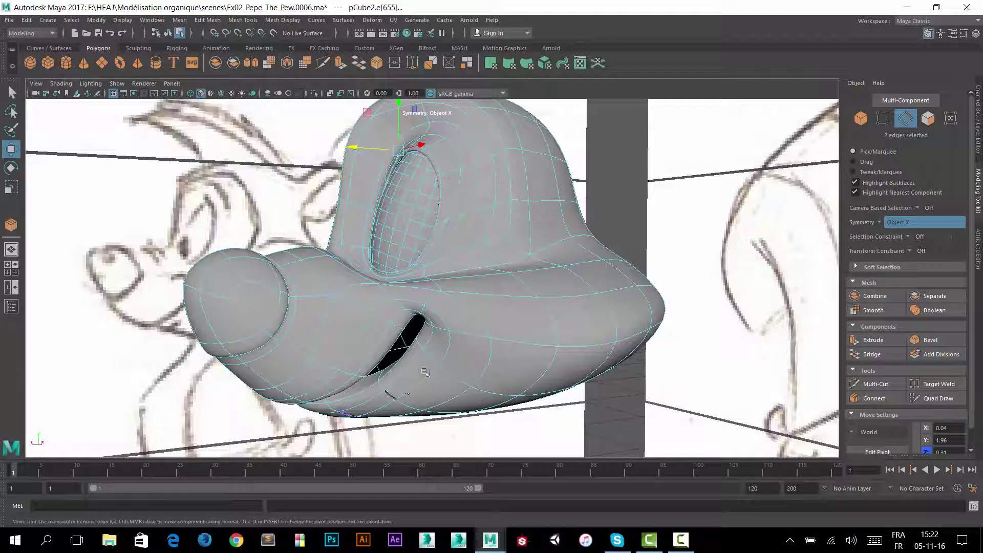
left_click_drag(420, 313, 395, 318, "alt")
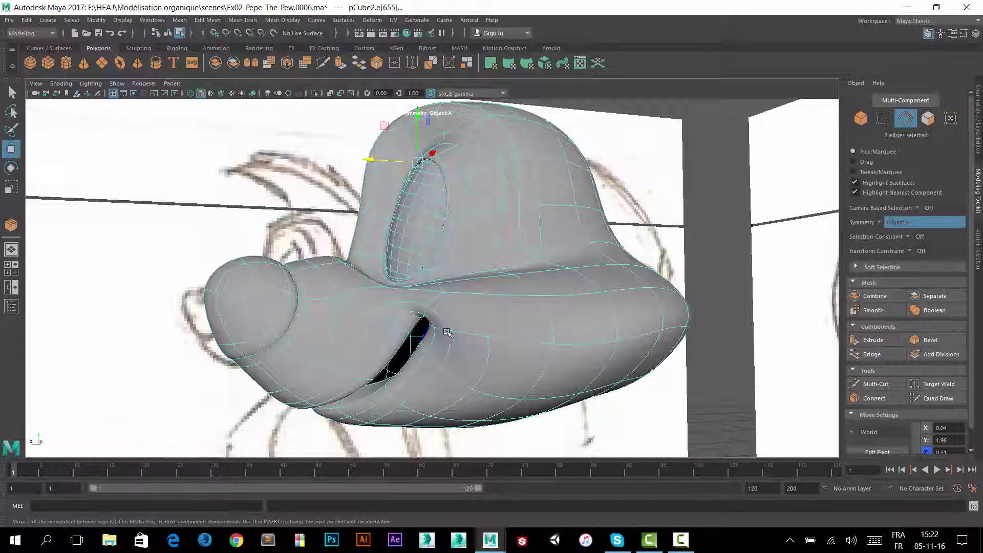
left_click_drag(419, 313, 489, 341, "alt")
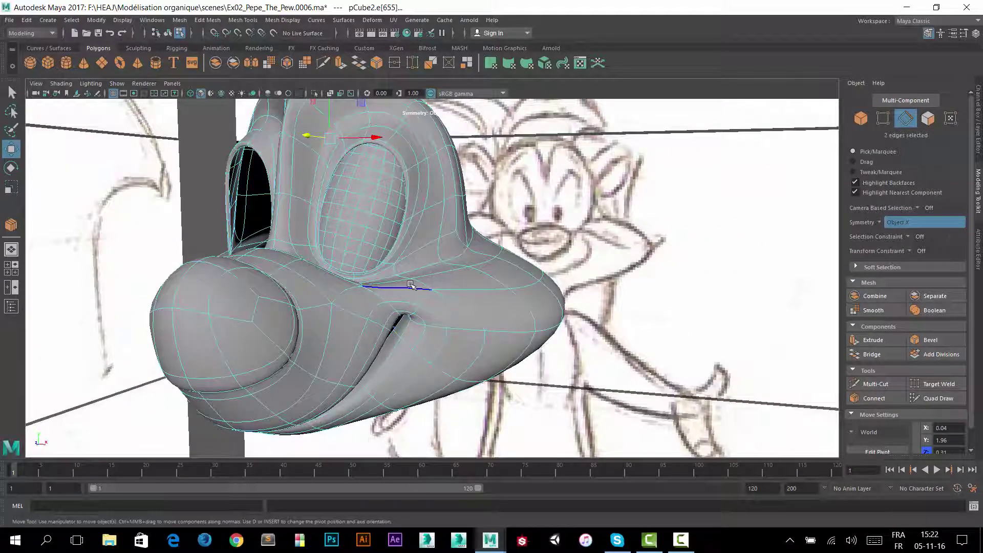
mouse_move(411, 285)
left_mouse_down("alt")
mouse_move(339, 276)
mouse_move(366, 287)
mouse_move(296, 297)
mouse_move(334, 253)
mouse_move(404, 287)
left_mouse_up("alt")
middle_click_drag(482, 265, 505, 380, "alt")
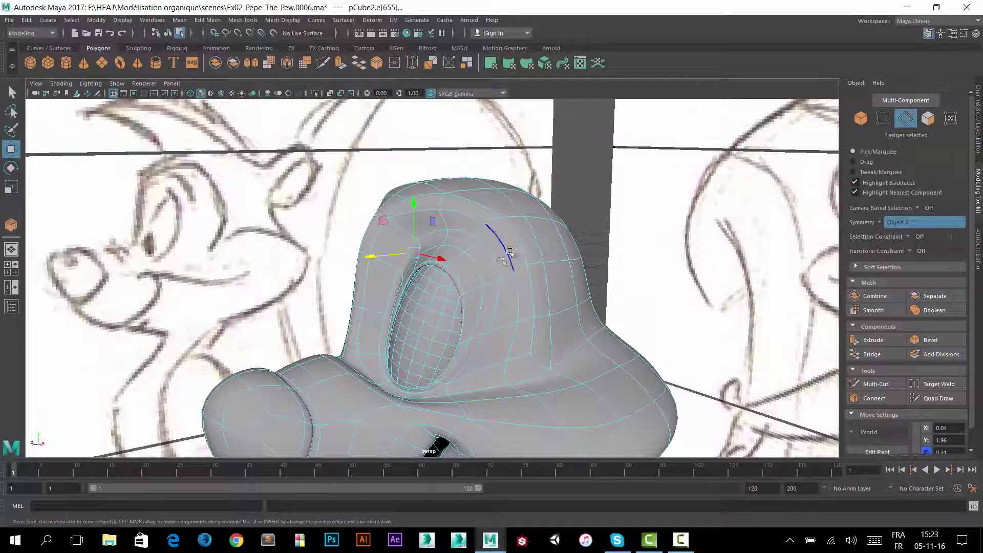
left_click_drag(512, 255, 497, 277, "alt")
middle_click_drag(519, 245, 350, 299, "alt")
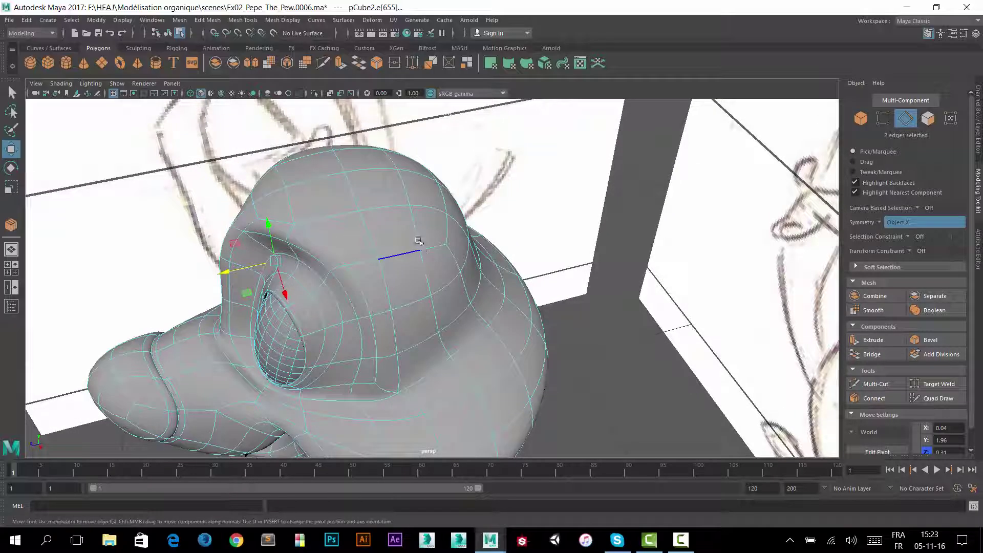
left_click_drag(417, 242, 410, 228, "alt")
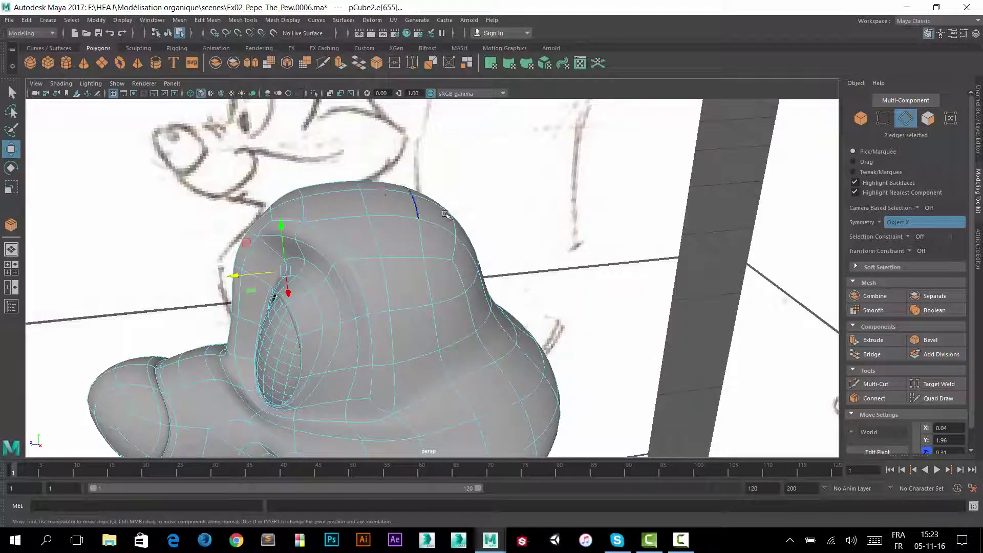
Step: Switch to face mode and select faces on top of the head for the ear patch
right_click(483, 191)
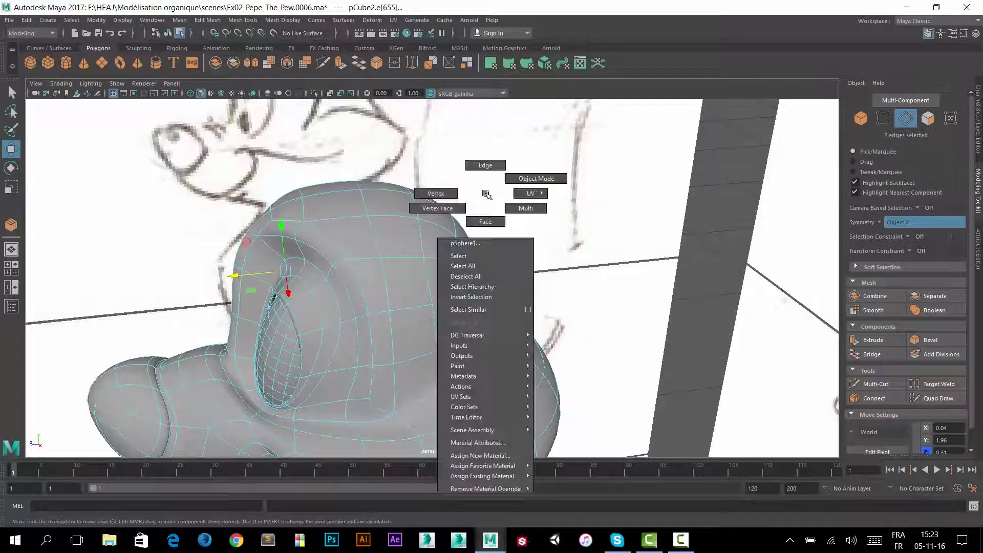
left_click(486, 222)
left_click(437, 252)
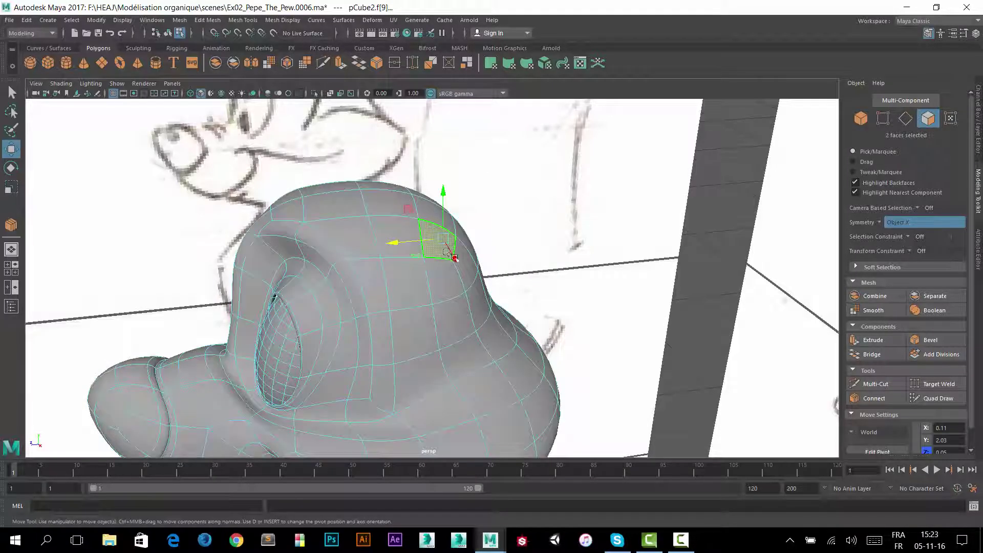
left_click(448, 283, "shift")
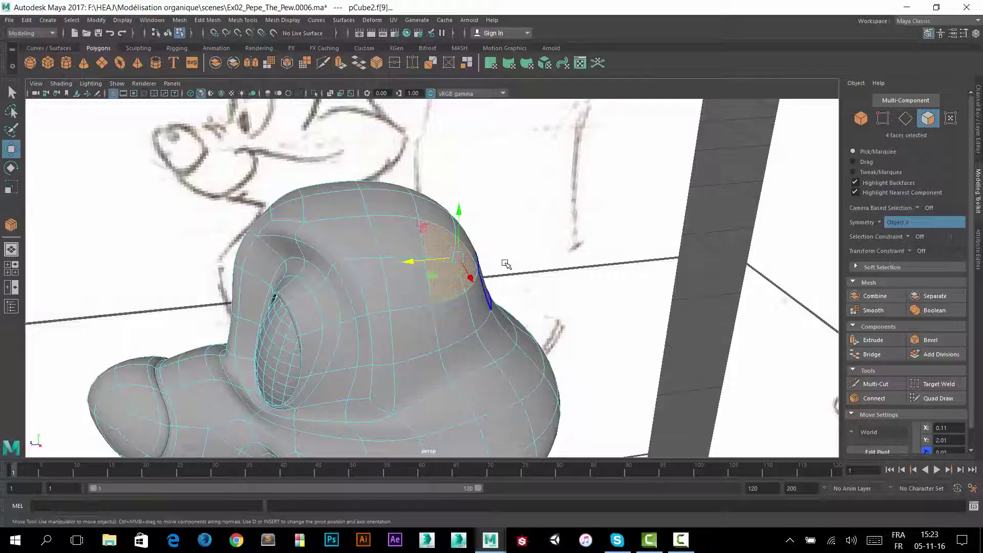
Step: Orbit from a front view against the sketch around to side views of the head
mouse_move(512, 264)
left_mouse_down("alt")
mouse_move(515, 249)
mouse_move(583, 259)
mouse_move(597, 250)
mouse_move(500, 259)
mouse_move(512, 257)
mouse_move(493, 246)
mouse_move(479, 205)
left_mouse_up("alt")
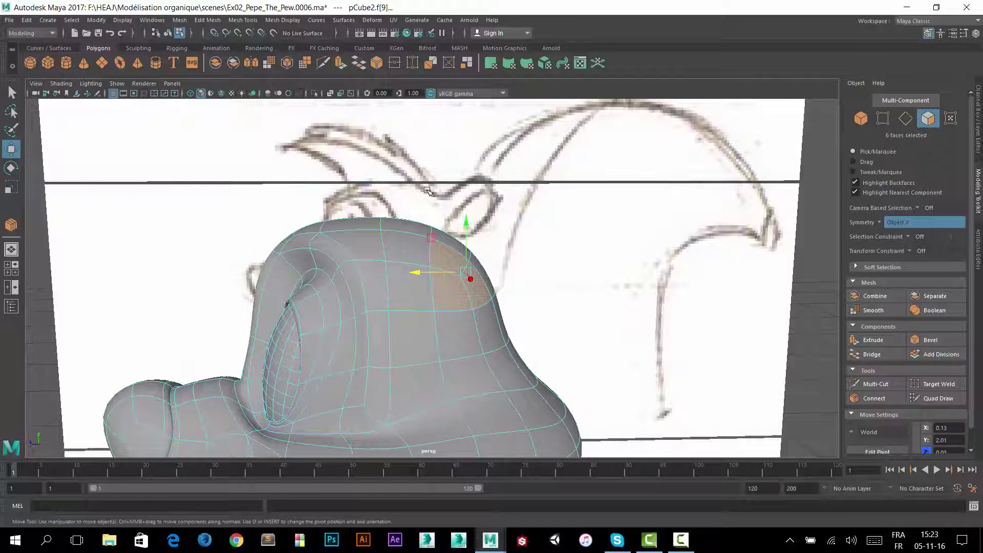
mouse_move(524, 222)
left_mouse_down("alt")
mouse_move(584, 239)
mouse_move(640, 236)
left_mouse_up("alt")
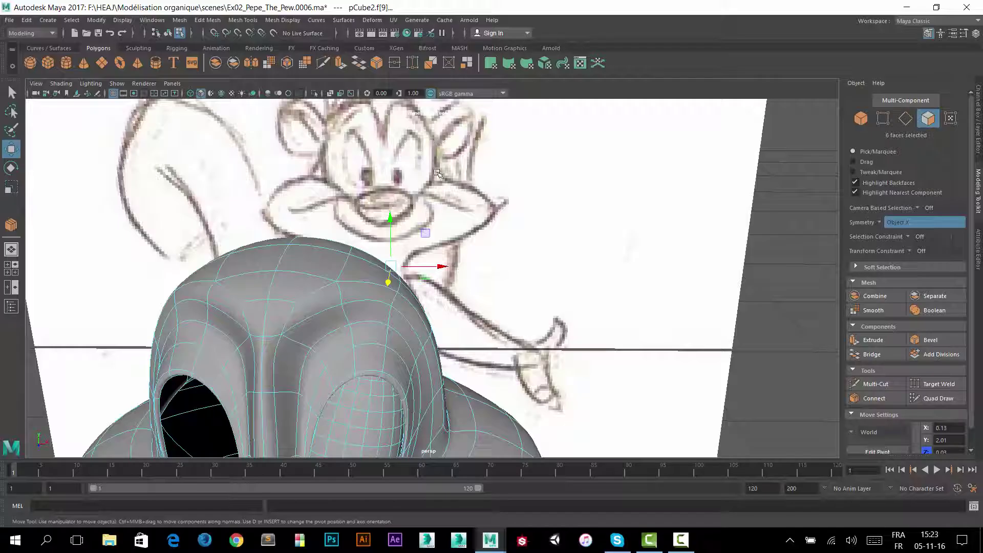
left_click_drag(435, 309, 322, 325, "alt")
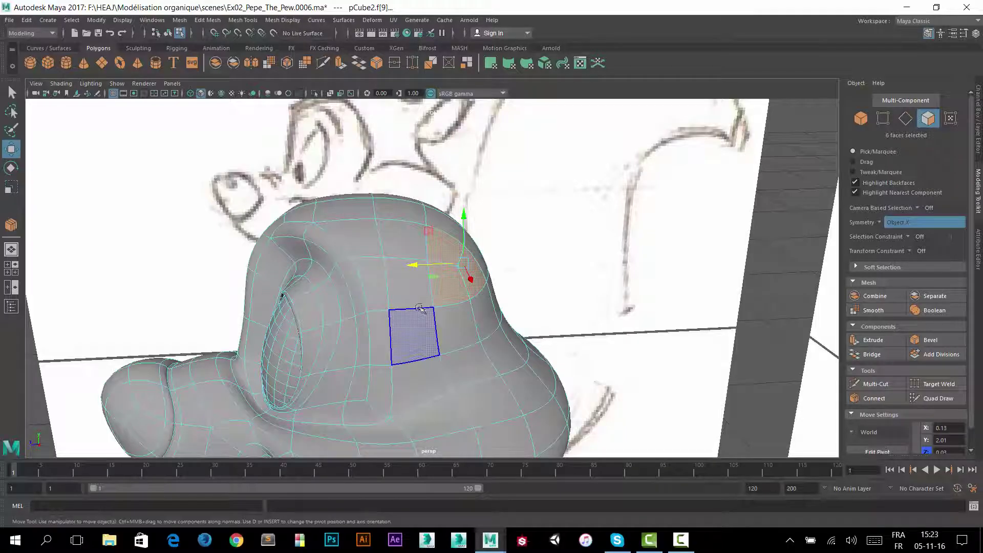
left_click_drag(410, 322, 404, 299, "alt")
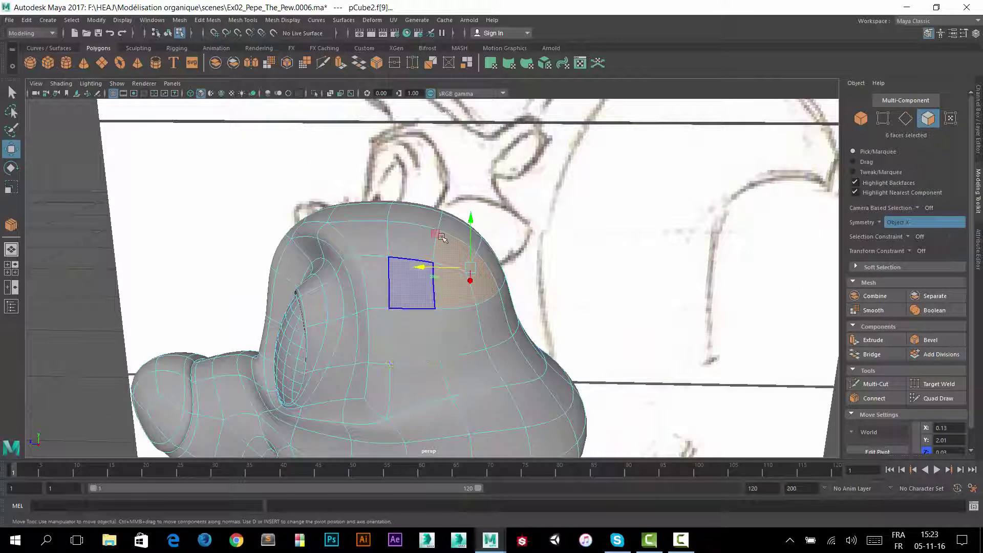
left_click_drag(506, 280, 519, 270, "alt")
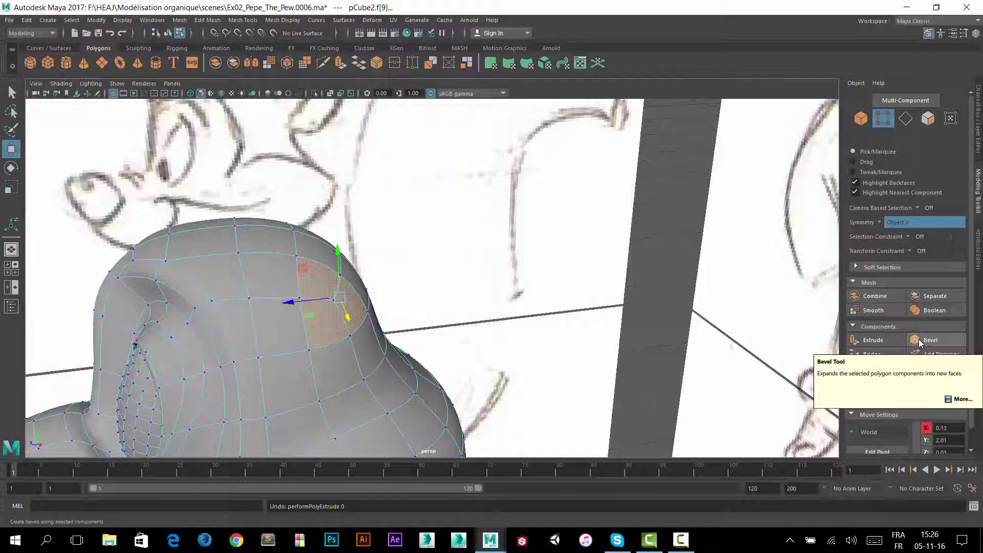
Step: Bevel the ear-patch faces, show the unsmoothed cage, and narrow the bevel fraction to 0.1
left_click(920, 341)
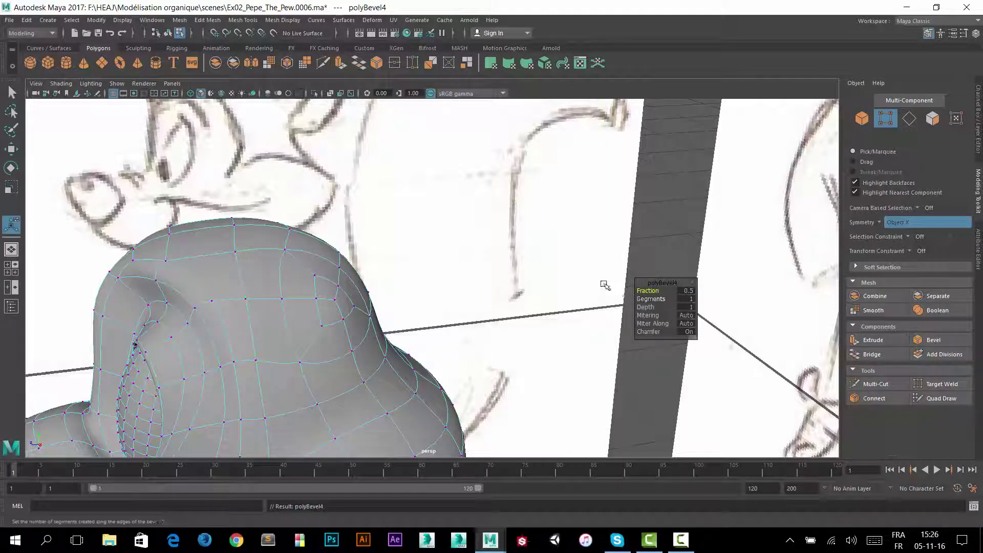
left_click_drag(478, 259, 476, 257)
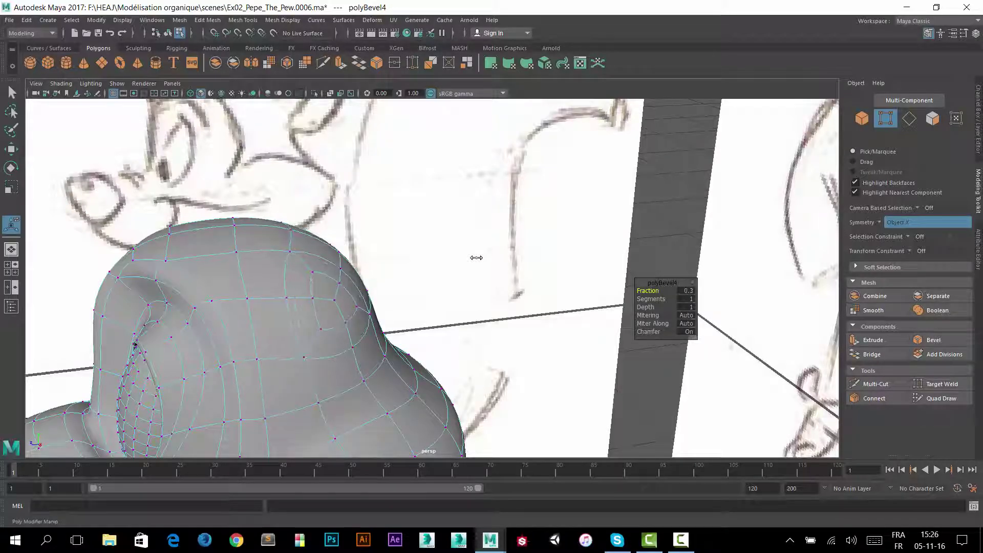
key("1")
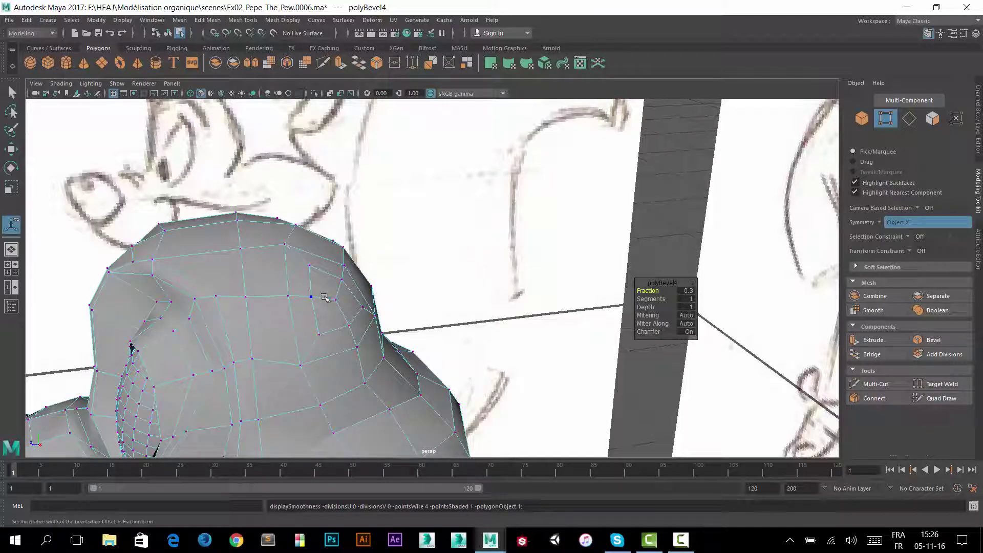
left_click_drag(505, 219, 504, 220)
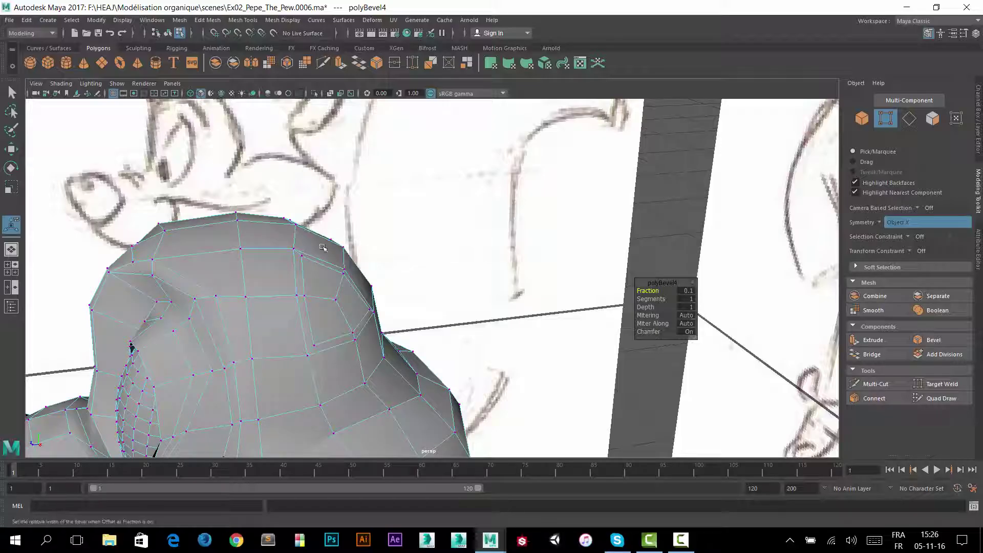
Step: Select six adjoining faces on the head's upper side in face mode for the ear
left_click(314, 285)
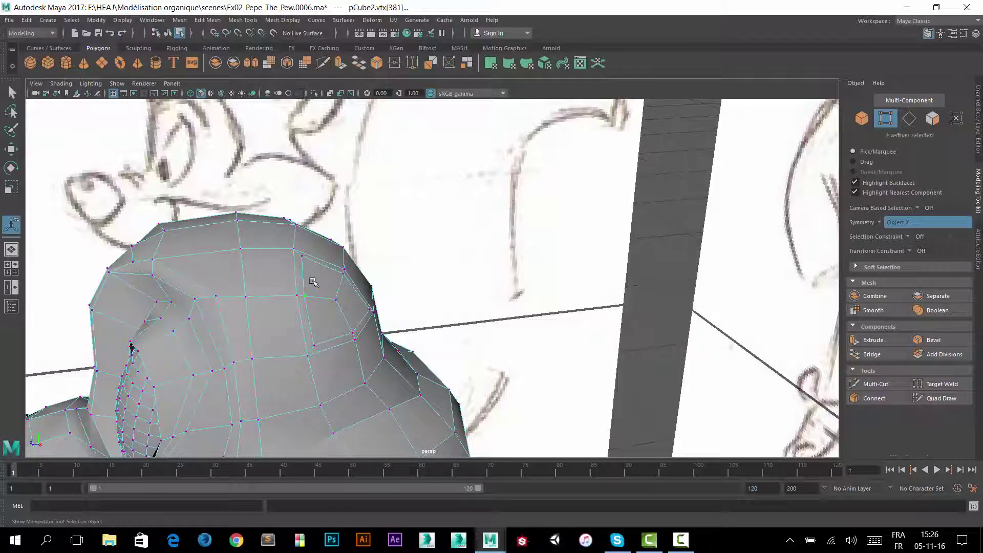
right_click(431, 235)
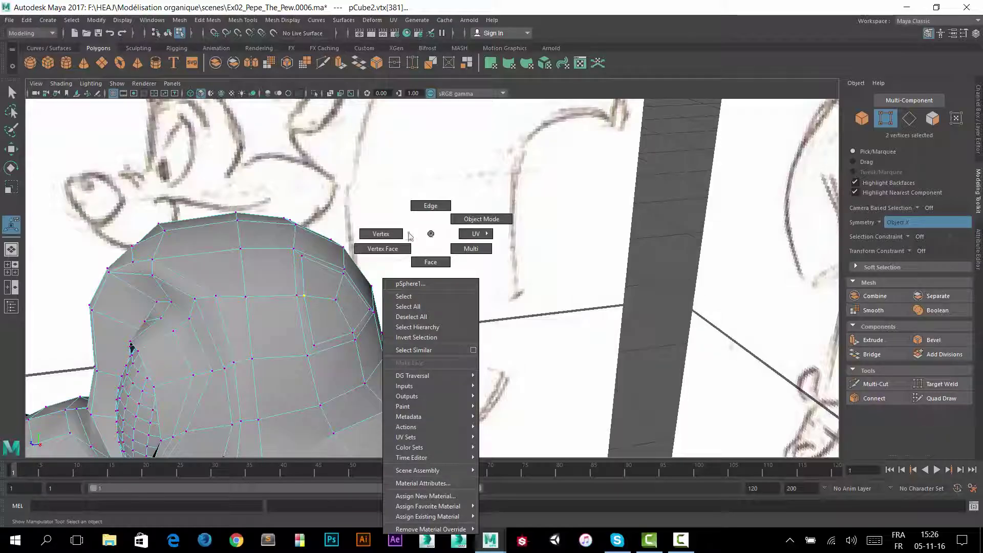
left_click(430, 262)
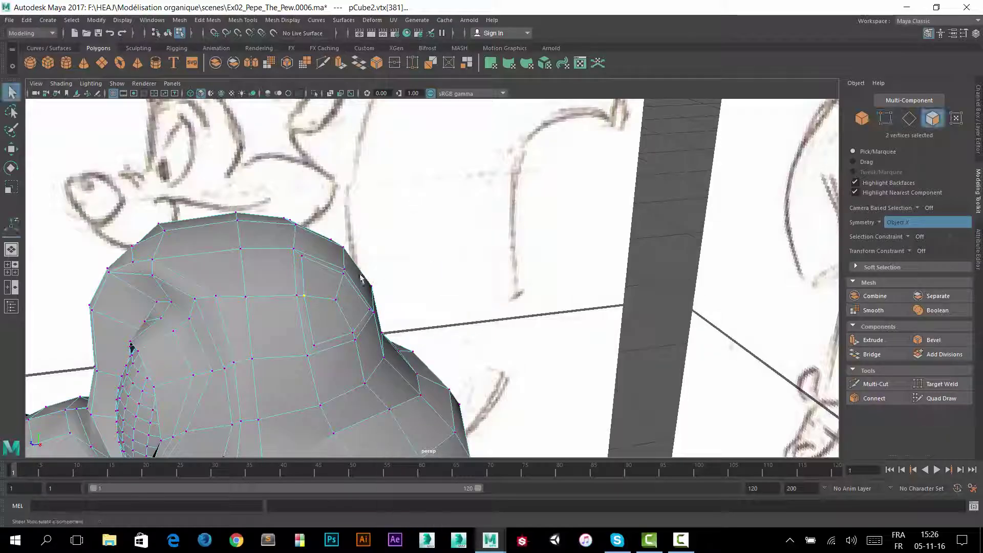
left_click(326, 276)
left_click(332, 310, "shift")
left_click(350, 298, "shift")
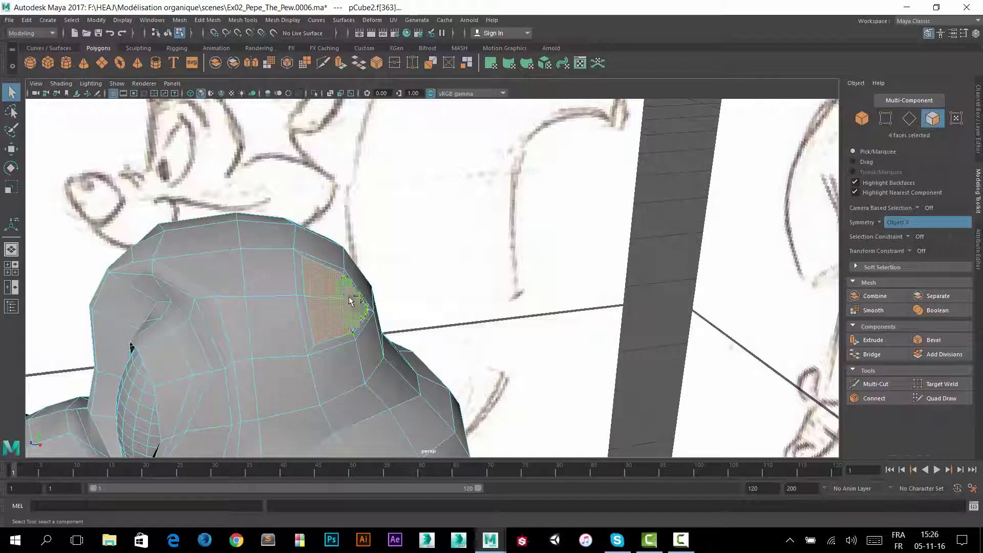
left_click(351, 302, "shift")
Step: Extrude the six faces and pull them up and out into a blocky ear stub
left_click(885, 341)
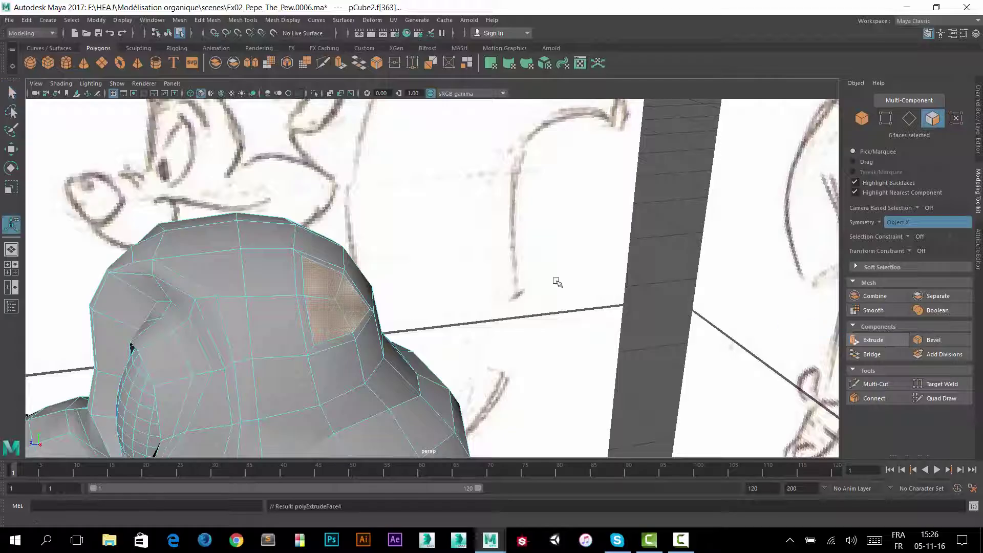
left_click_drag(338, 261, 401, 203)
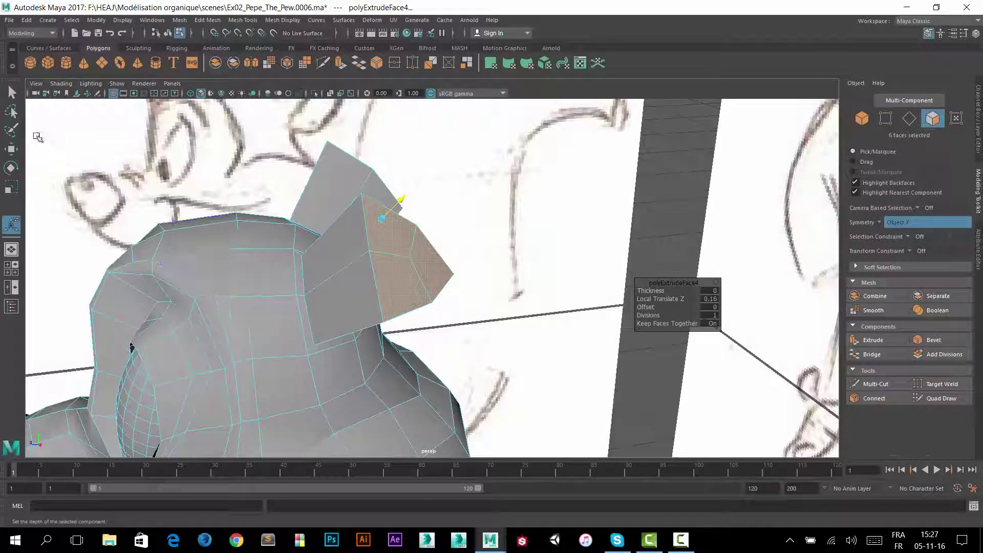
left_click(11, 148)
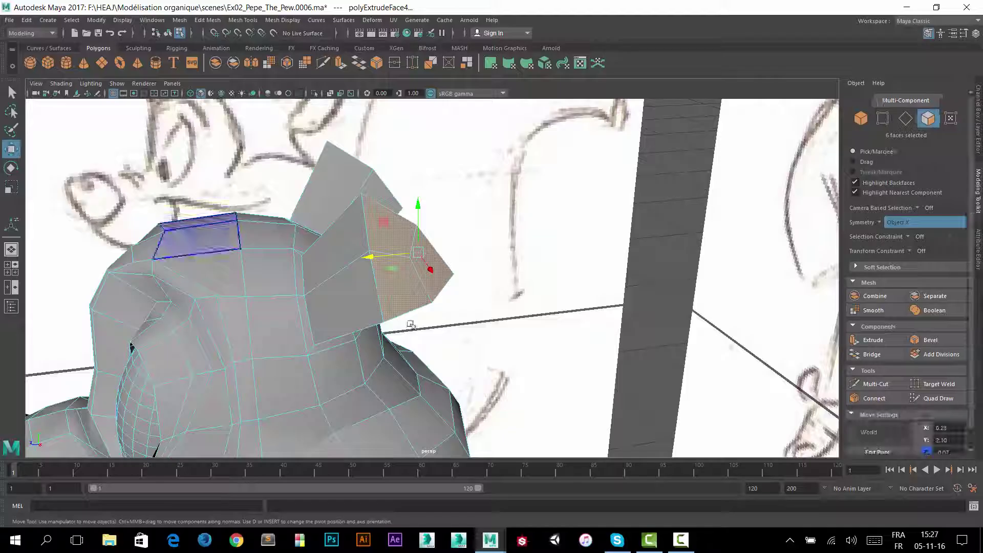
left_click(368, 323)
left_click_drag(410, 293, 367, 246, "alt")
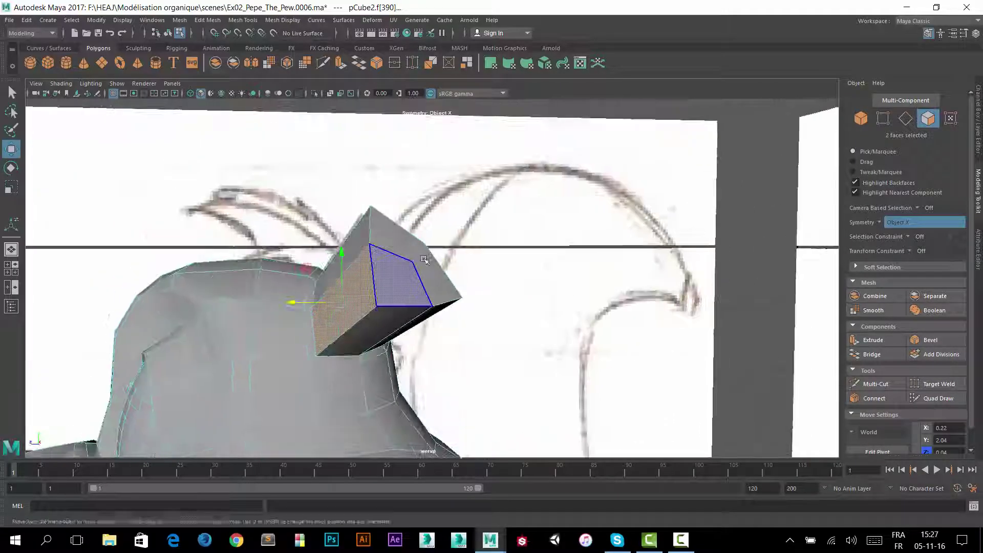
Step: Switch to edge mode and select the ear block's lower edge
right_click(481, 245)
right_click_drag(478, 221, 477, 218)
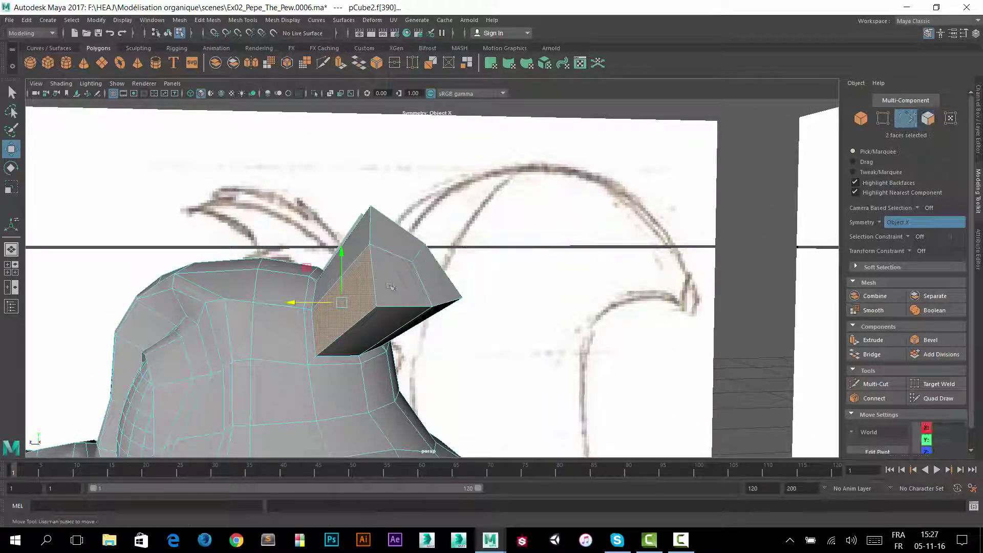
left_click(357, 323)
left_click_drag(382, 330, 334, 268, "alt")
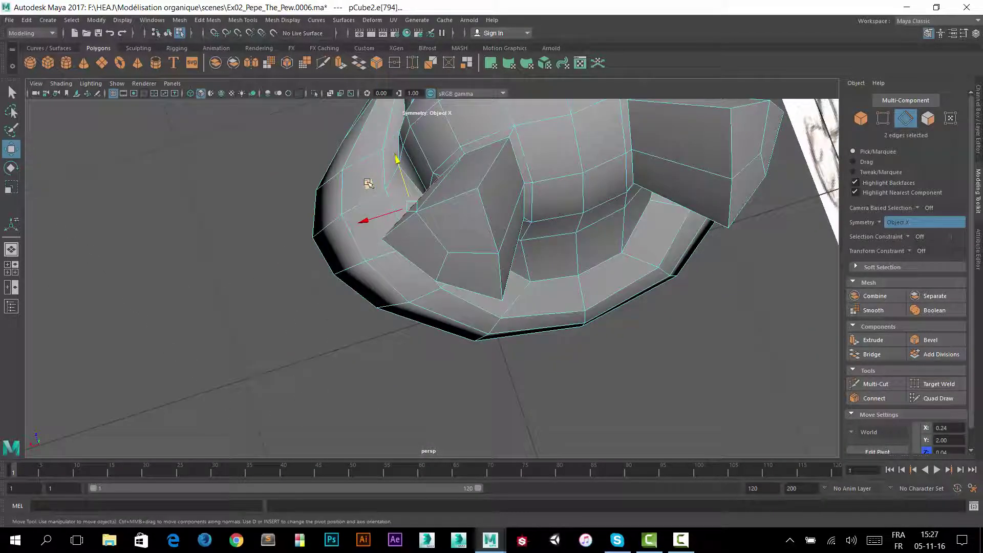
Step: Move the ear block's edges to tilt and taper it, pushing both mirrored ears outward
middle_click_drag(368, 183, 418, 186)
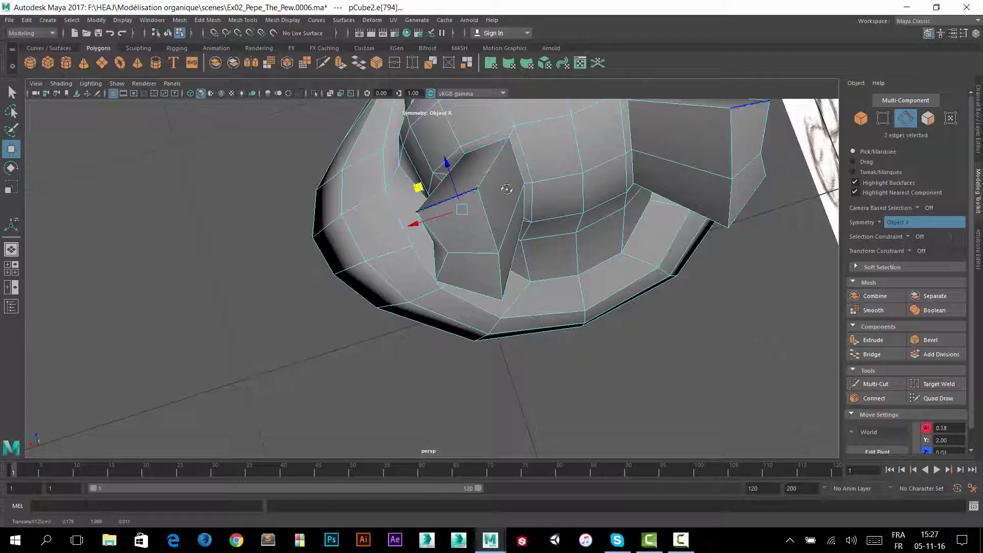
left_click_drag(507, 190, 425, 220, "alt")
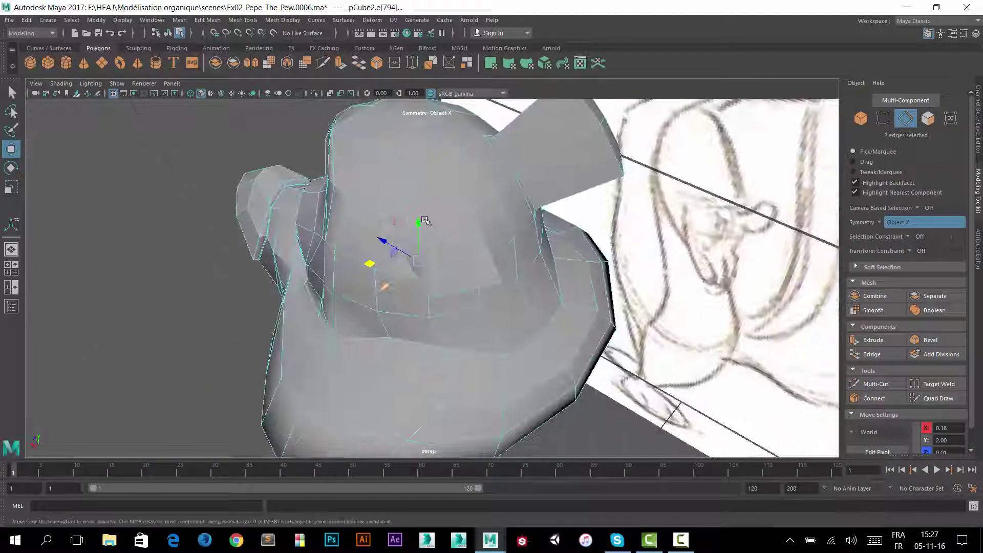
middle_click_drag(370, 269, 376, 265)
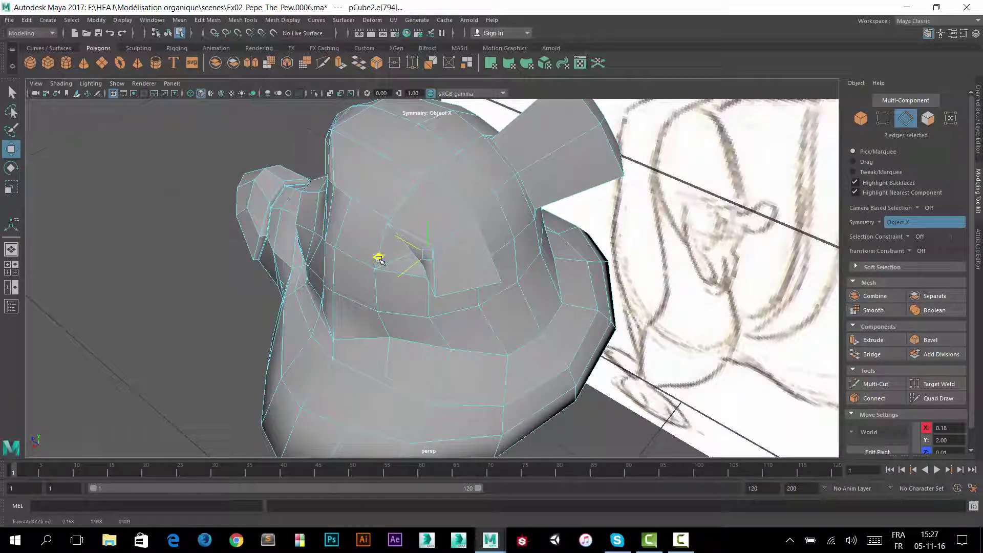
left_click_drag(444, 261, 510, 212, "alt")
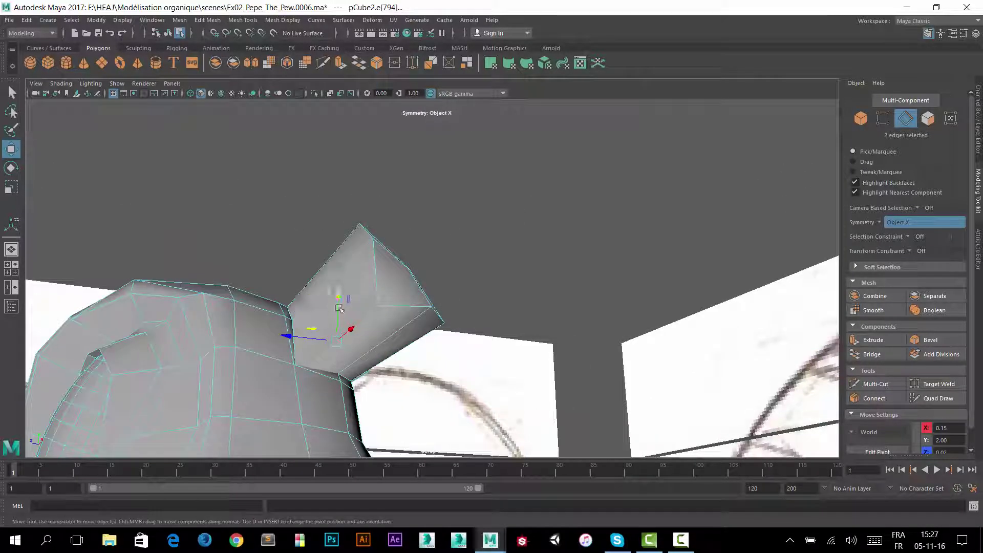
left_click_drag(340, 309, 346, 303)
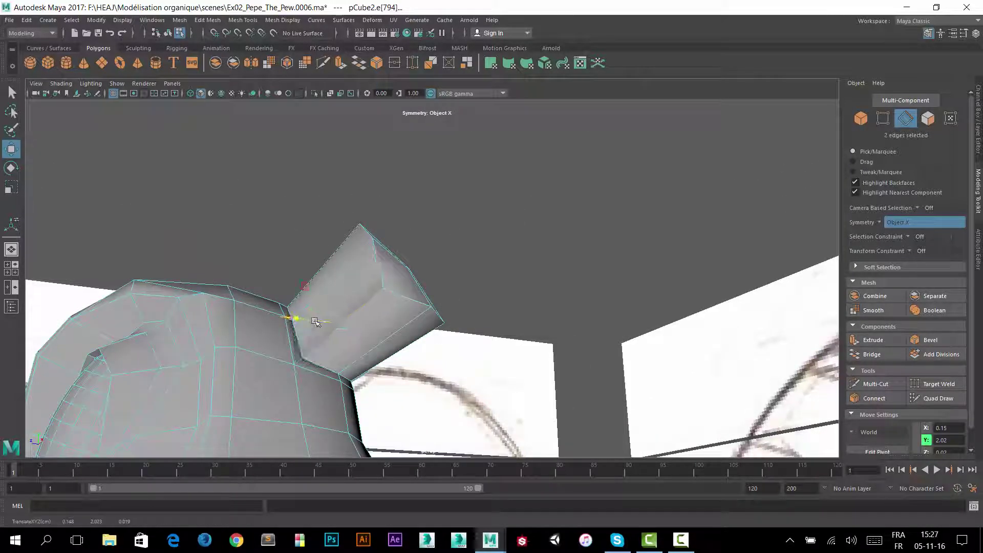
left_click_drag(314, 340, 418, 270, "alt")
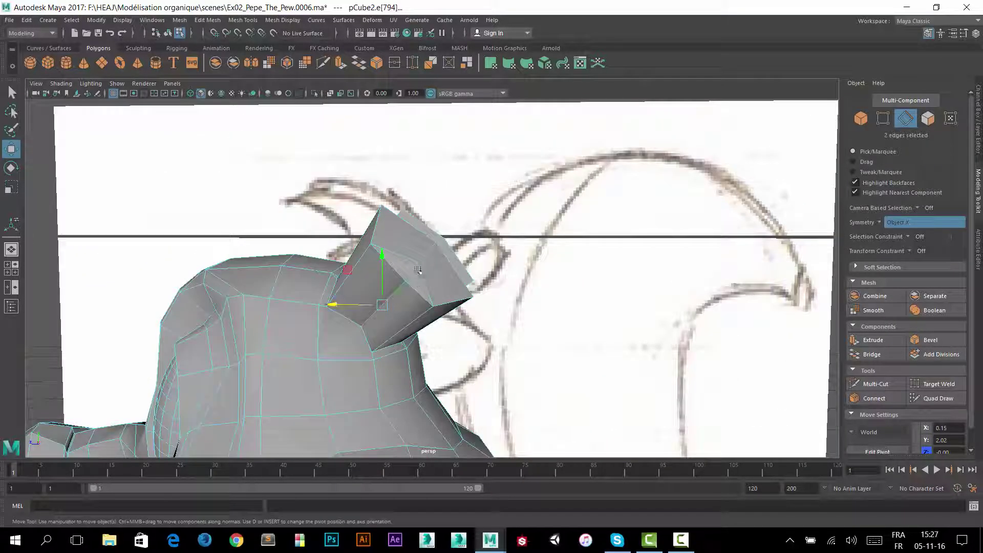
left_click_drag(556, 279, 535, 331, "alt")
left_click(373, 219)
left_click_drag(425, 237, 313, 215)
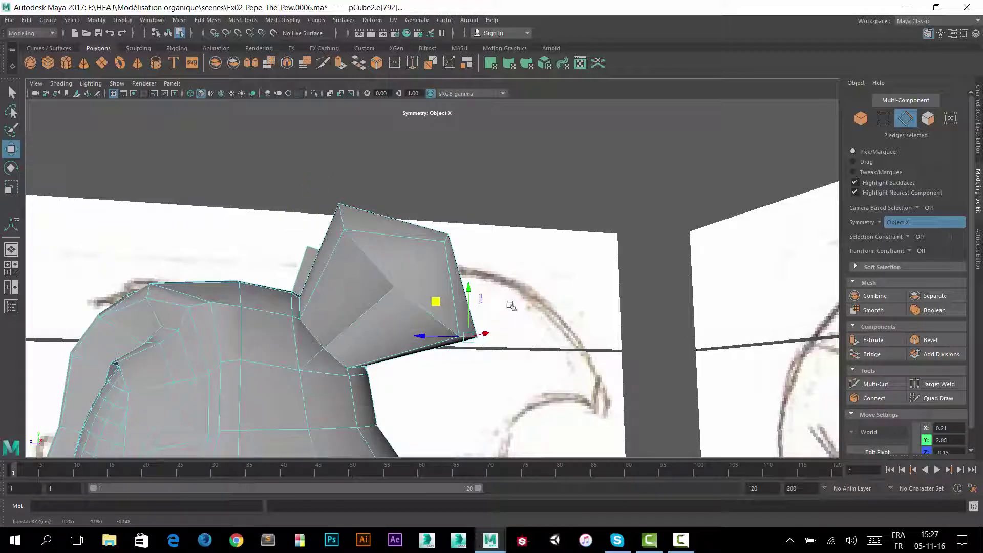
left_click_drag(511, 305, 685, 364, "alt")
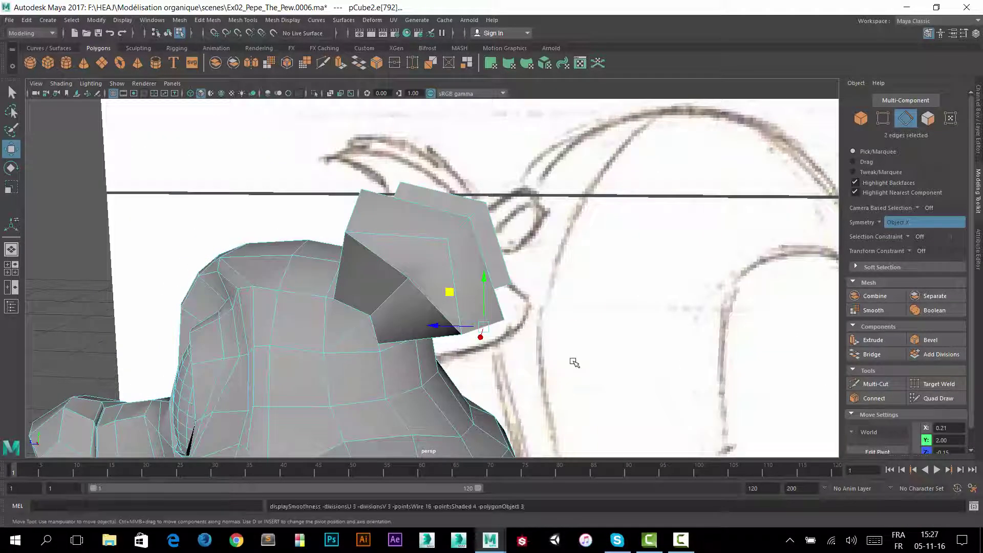
Step: Turn on smooth preview and orbit the two-eared head to compare it with the front and side sketches
key("3")
left_click_drag(359, 268, 546, 269, "alt")
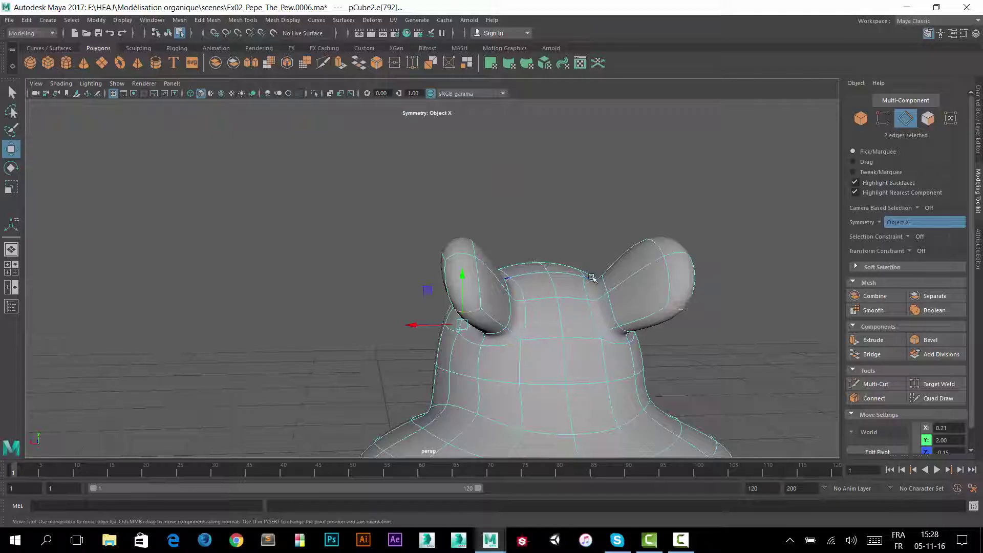
mouse_move(546, 277)
left_mouse_down("alt")
mouse_move(485, 271)
mouse_move(356, 295)
mouse_move(249, 298)
left_mouse_up("alt")
right_click_drag(250, 298, 245, 299, "alt")
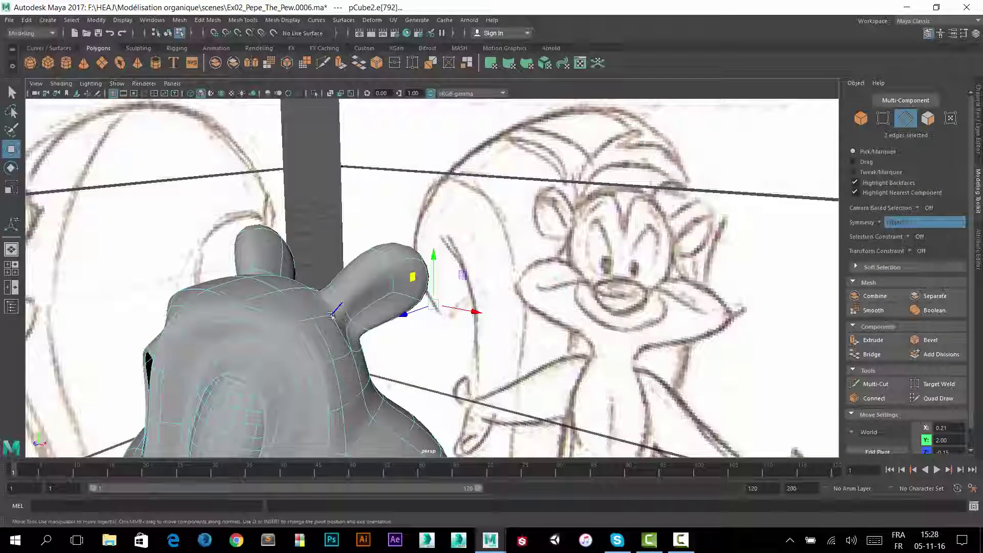
left_click_drag(245, 299, 409, 275, "alt")
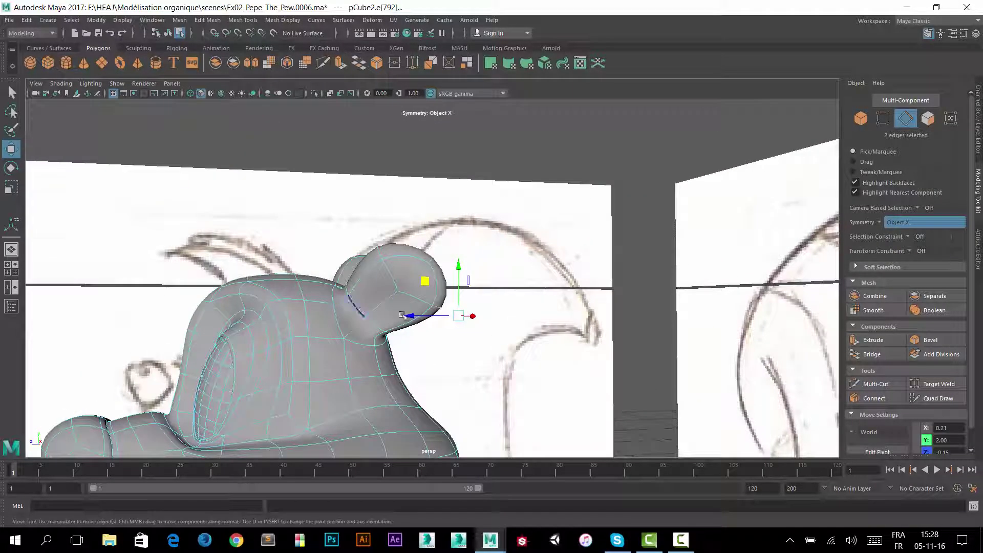
left_click_drag(401, 314, 276, 361, "alt")
left_click_drag(383, 370, 410, 378, "alt")
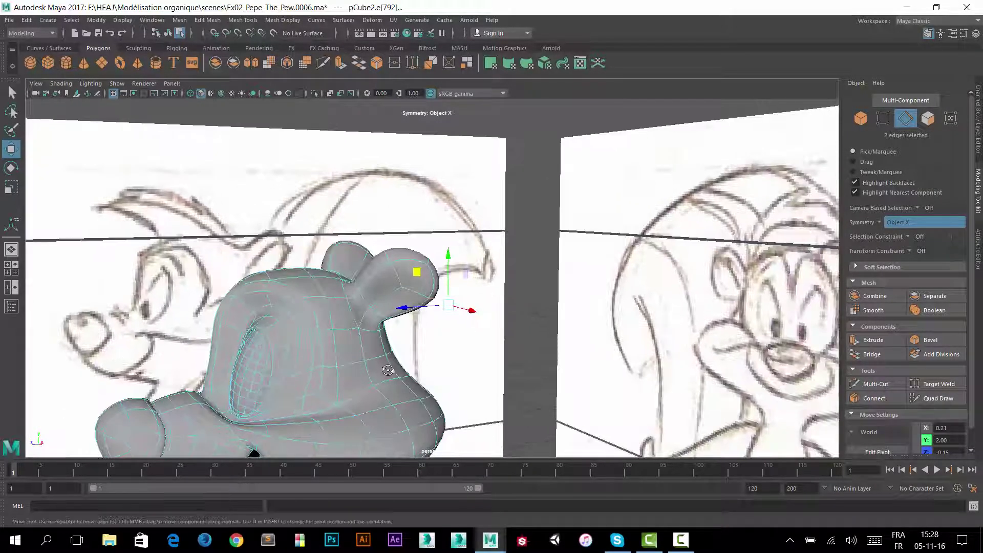
right_click_drag(394, 358, 369, 359, "alt")
left_click_drag(438, 352, 379, 324, "alt")
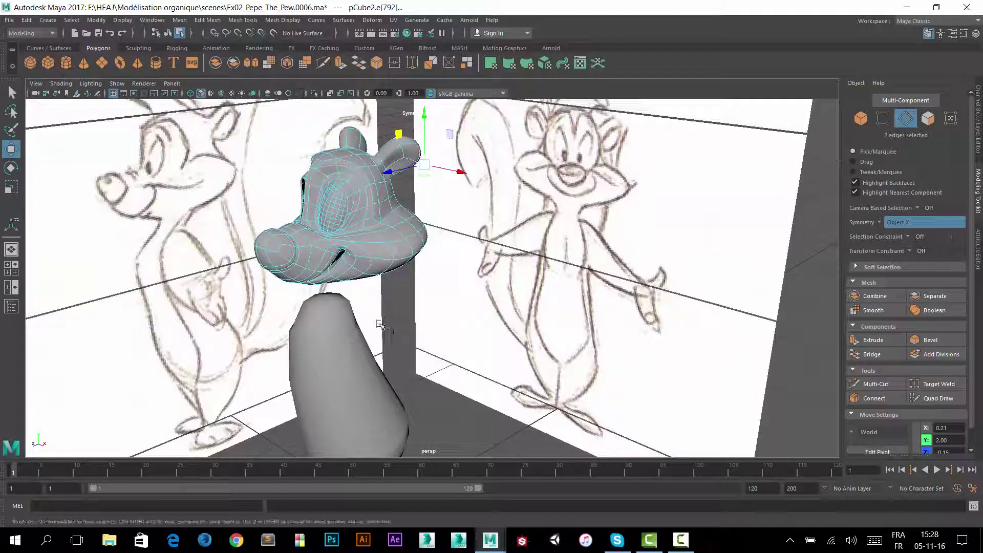